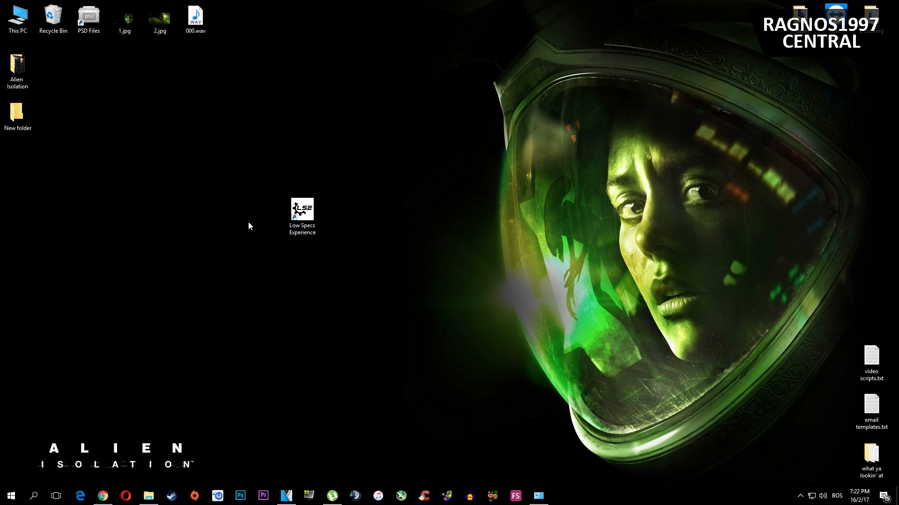
- Launch Low Specs Experience and go to its game optimization page
{"action": "double_click", "coordinate": [303, 211]}
{"action": "left_click", "coordinate": [413, 202]}
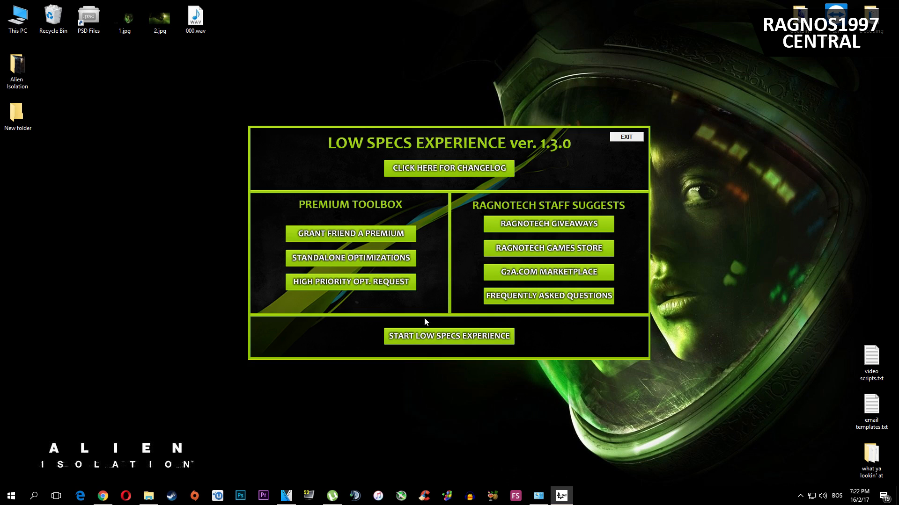
{"action": "left_click", "coordinate": [427, 337]}
{"action": "left_click", "coordinate": [317, 371]}
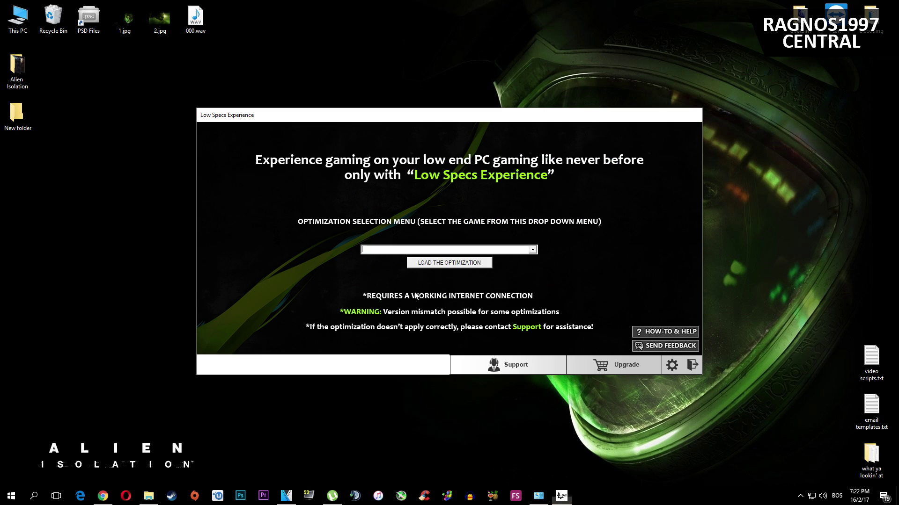
- Select Alien Isolation as the game and load its optimization past the version warning
{"action": "left_click", "coordinate": [405, 248]}
{"action": "type", "text": "Alien"}
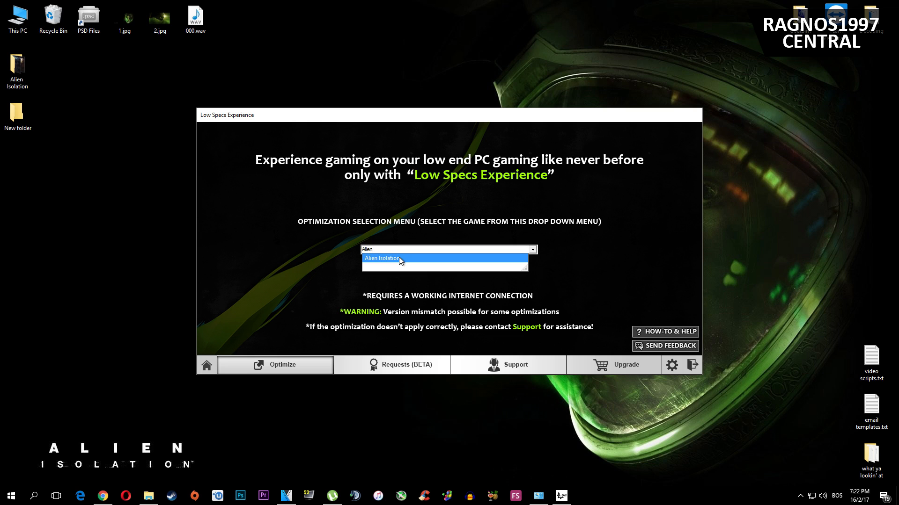
{"action": "left_click", "coordinate": [399, 257]}
{"action": "left_click", "coordinate": [448, 263]}
{"action": "left_click", "coordinate": [529, 302]}
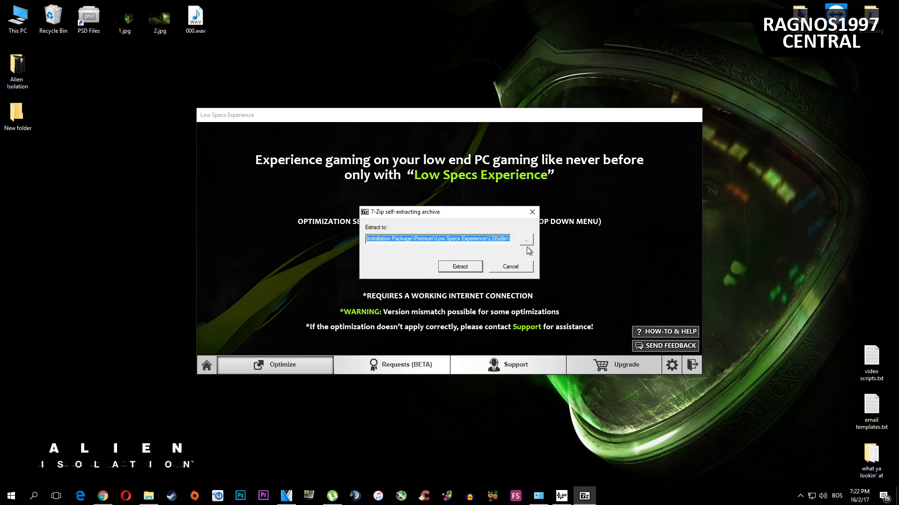
- Extract the 7-Zip optimization archive into the Alien Isolation game folder
{"action": "left_click", "coordinate": [526, 240]}
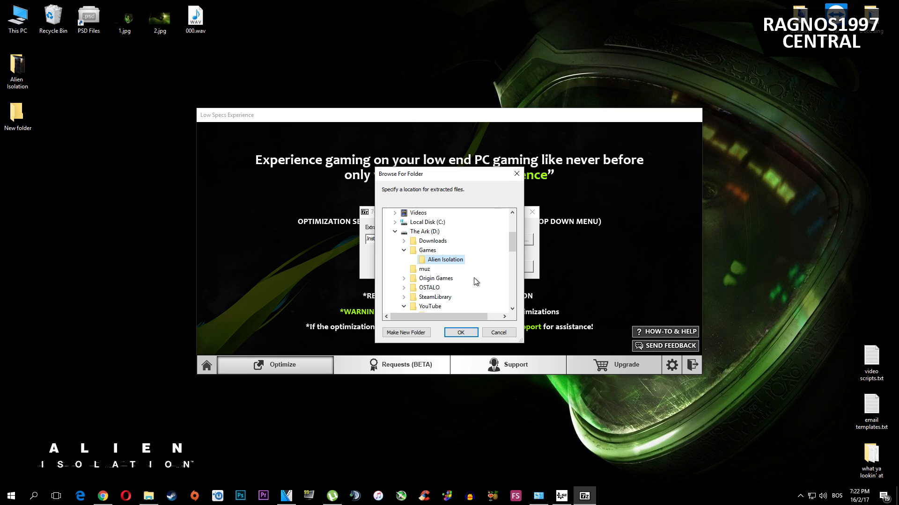
{"action": "key", "text": "Return"}
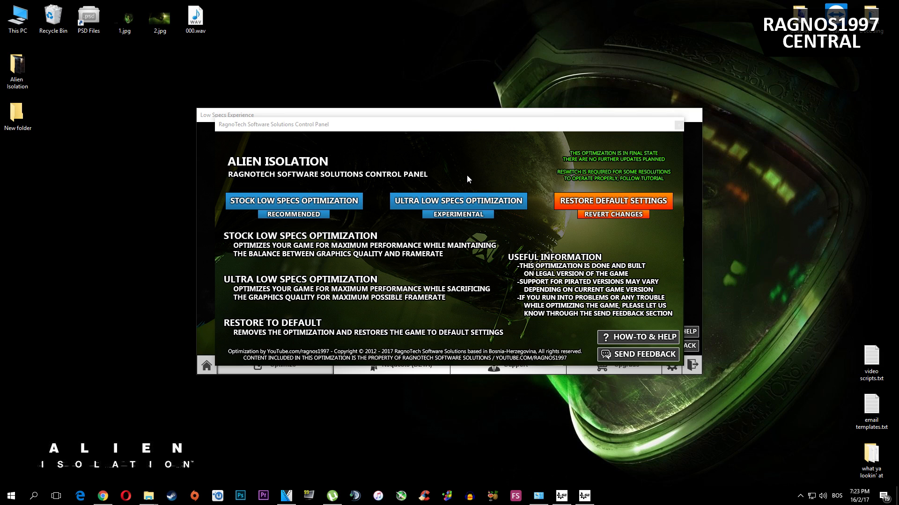
- Run the Stock Low Specs Optimization at 1280 x 720 (16:9), continuing past the ReSwitch instructions
{"action": "left_click", "coordinate": [348, 200]}
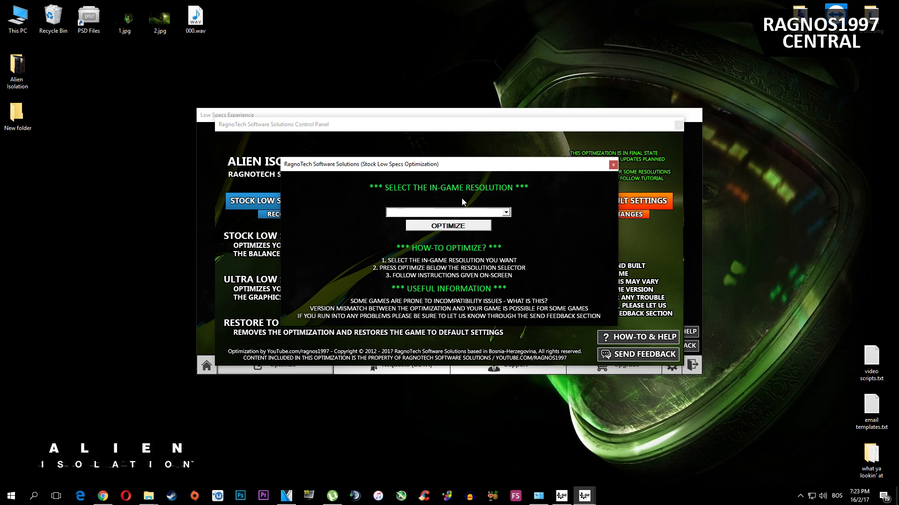
{"action": "left_click", "coordinate": [506, 212]}
{"action": "scroll", "coordinate": [450, 267], "scroll_direction": "down", "scroll_amount": 3}
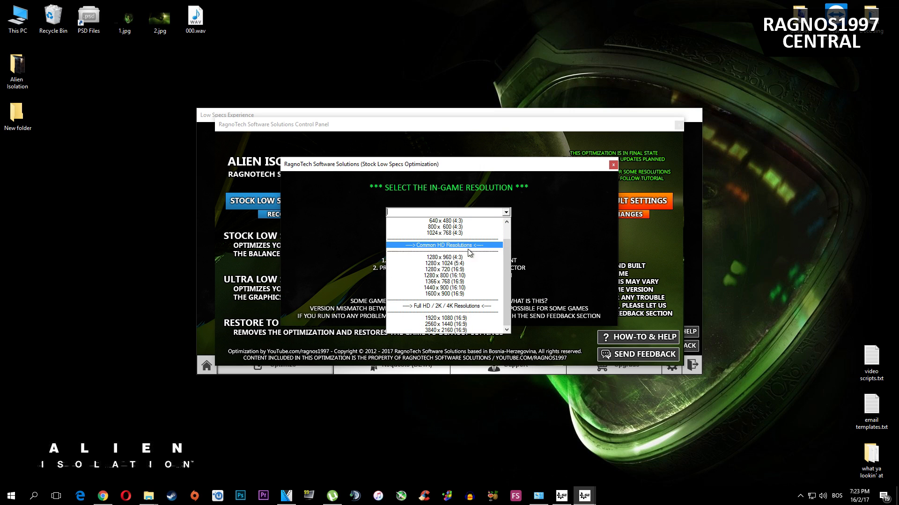
{"action": "left_click", "coordinate": [457, 270]}
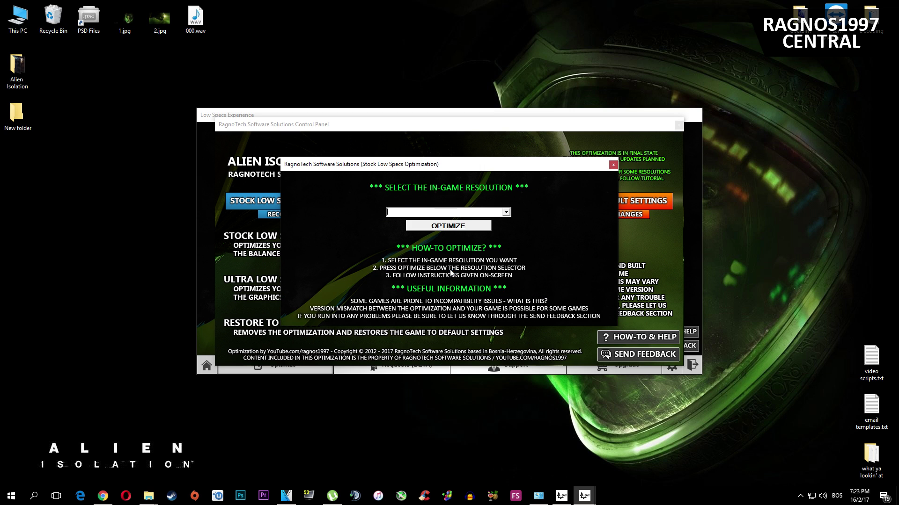
{"action": "left_click", "coordinate": [447, 227]}
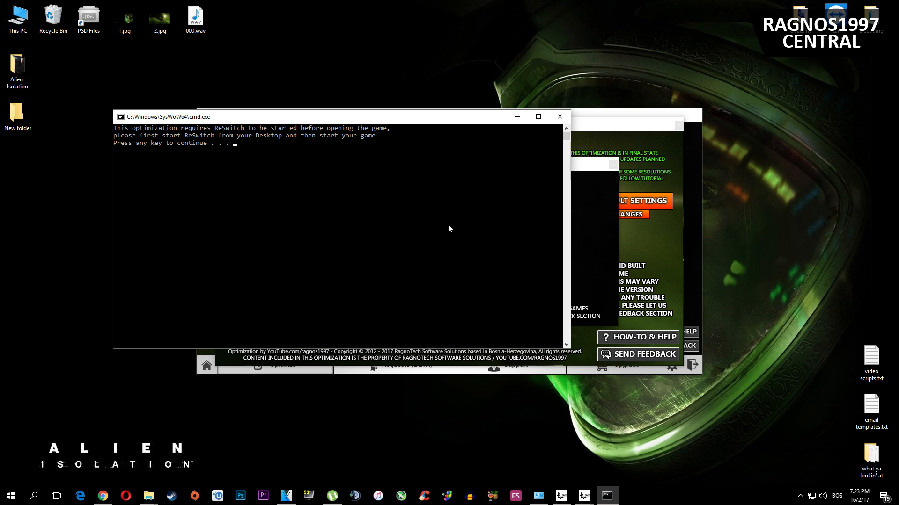
{"action": "key", "text": "Return"}
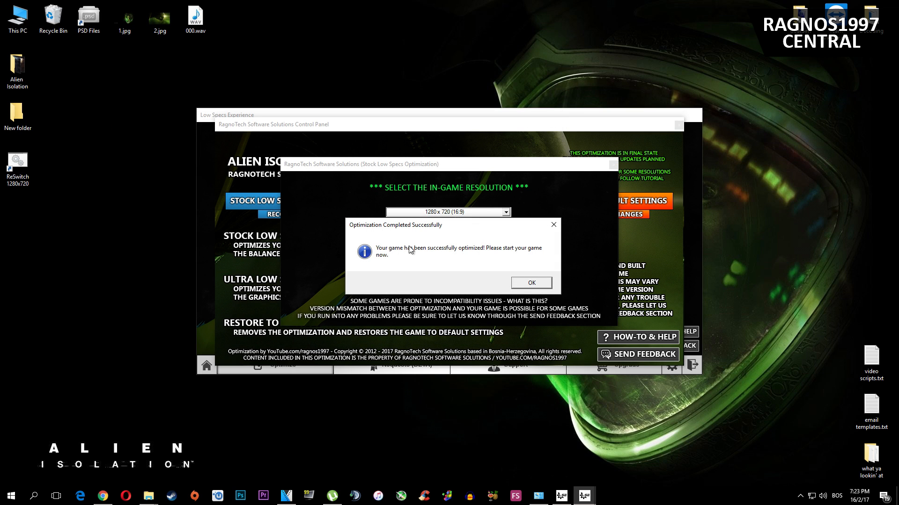
- Dismiss the Optimization Completed notice and select the new ReSwitch 1280x720 desktop shortcut
{"action": "left_click", "coordinate": [530, 282]}
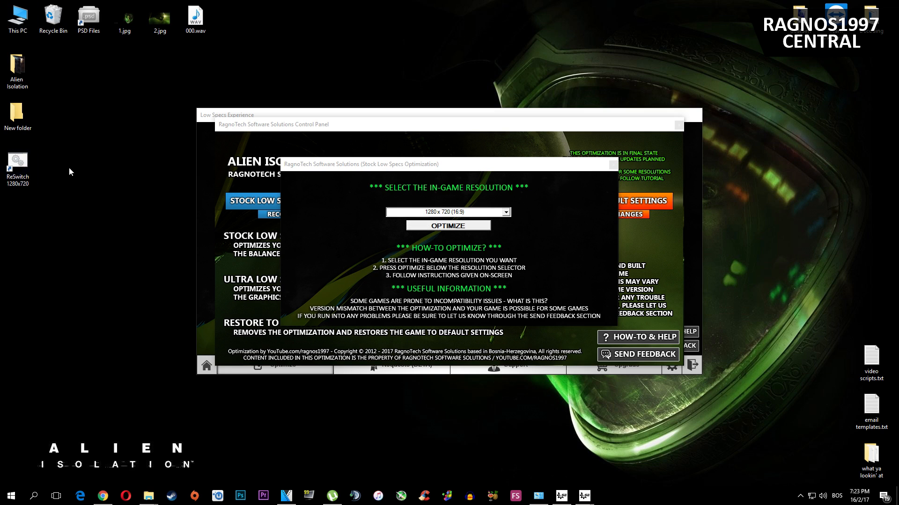
{"action": "left_click", "coordinate": [21, 173]}
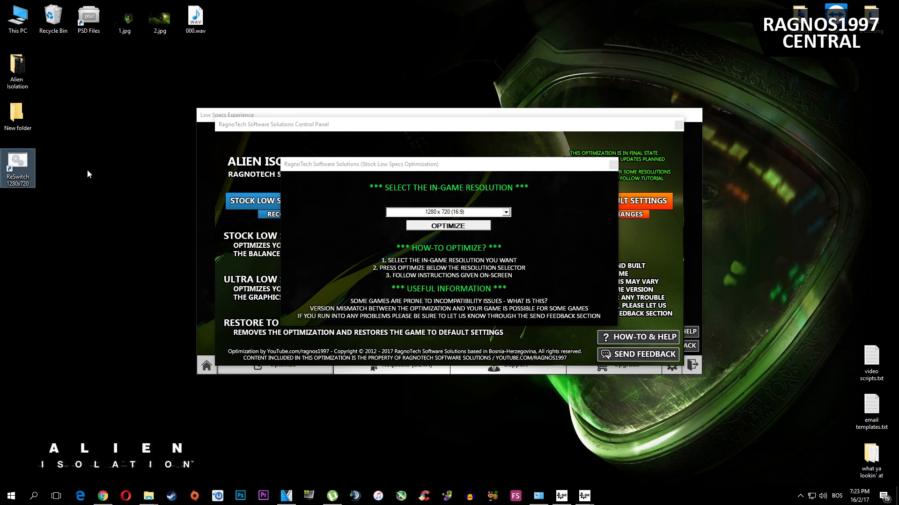